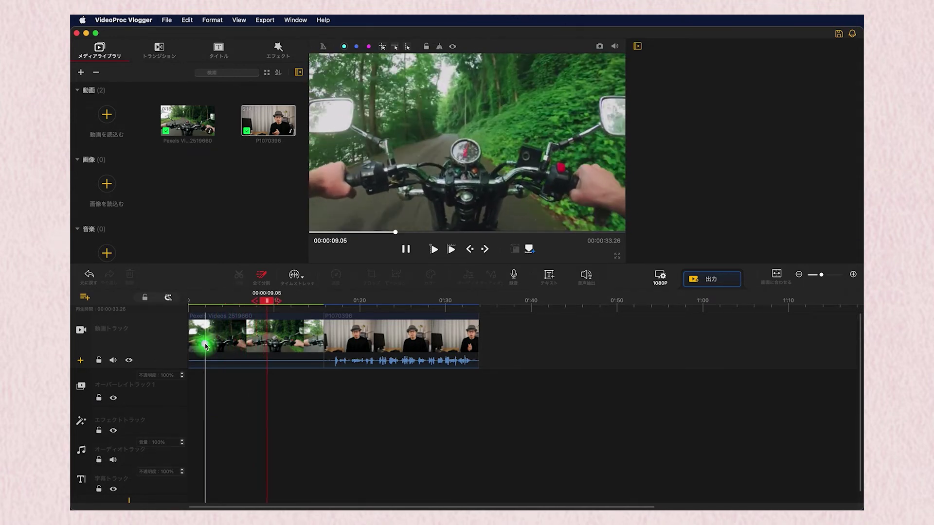
Return the playhead to the start of the timeline and choose the タイムストレッチ (Time Stretch) editing mode.
left_click(327, 310)
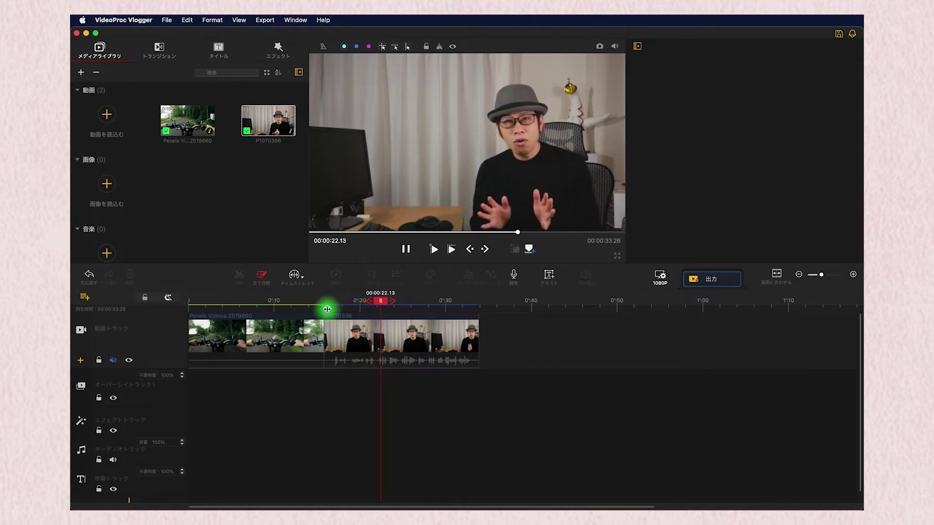
left_click(174, 308)
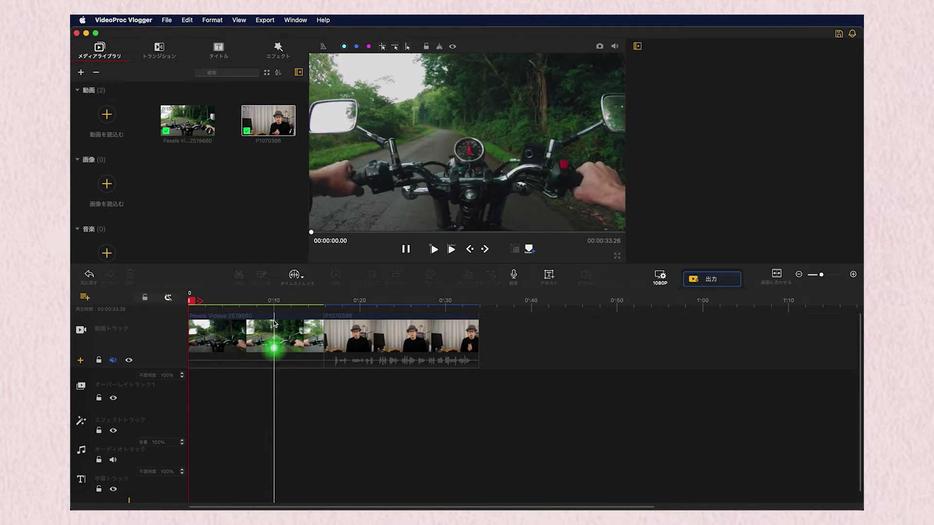
left_click(301, 279)
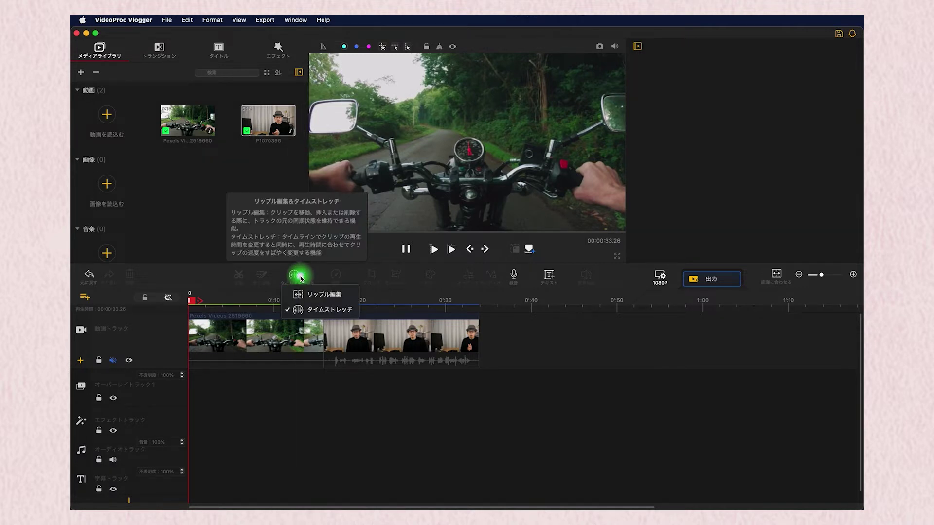
left_click(328, 312)
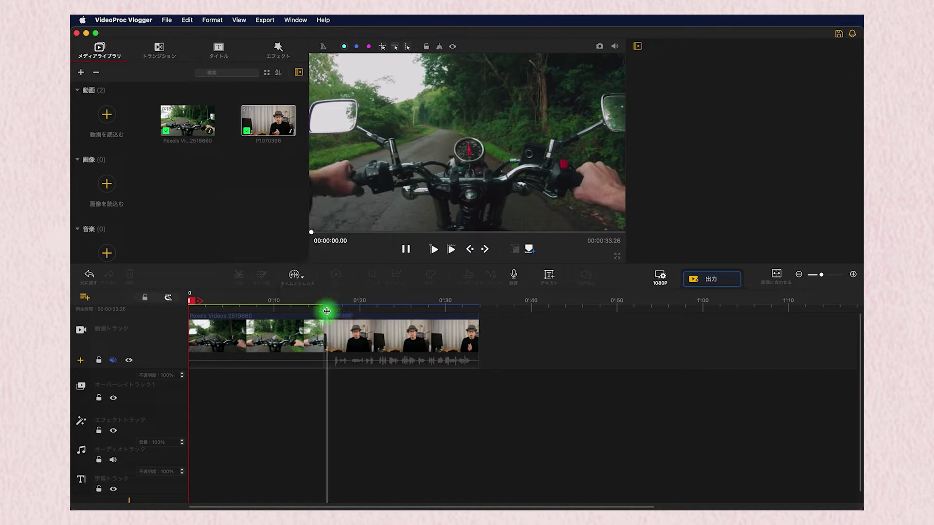
Preview the motorcycle clip and time-stretch its end back to about 5 s, for an average speed of about 2.93x.
left_click(318, 345)
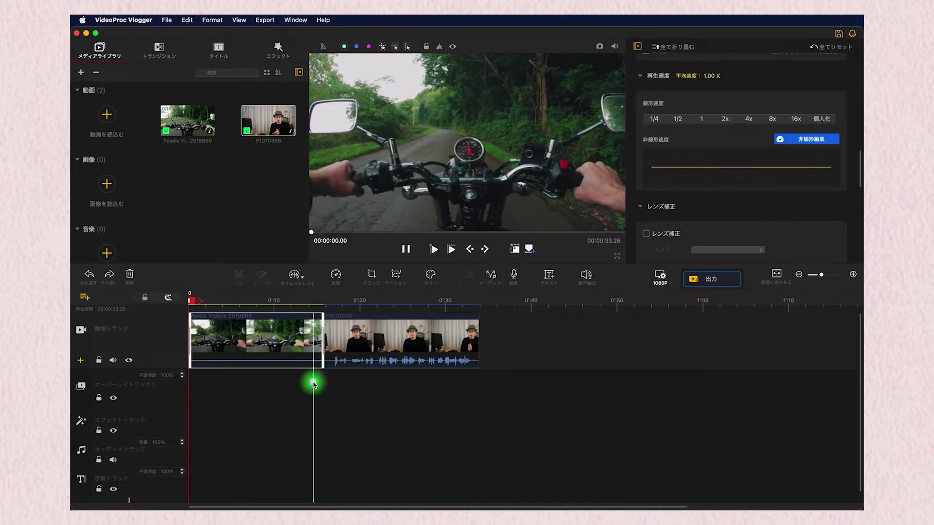
left_click(250, 355)
left_click_drag(250, 301, 183, 299)
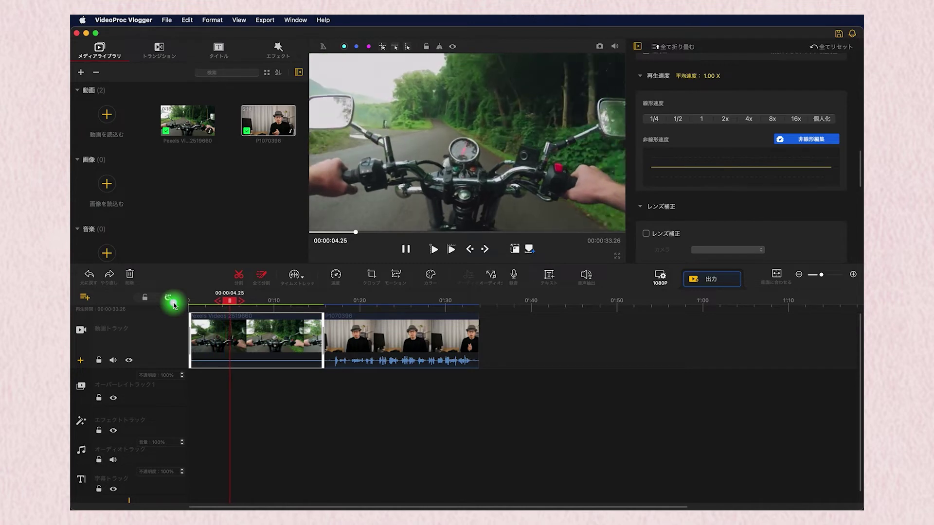
left_click(300, 339)
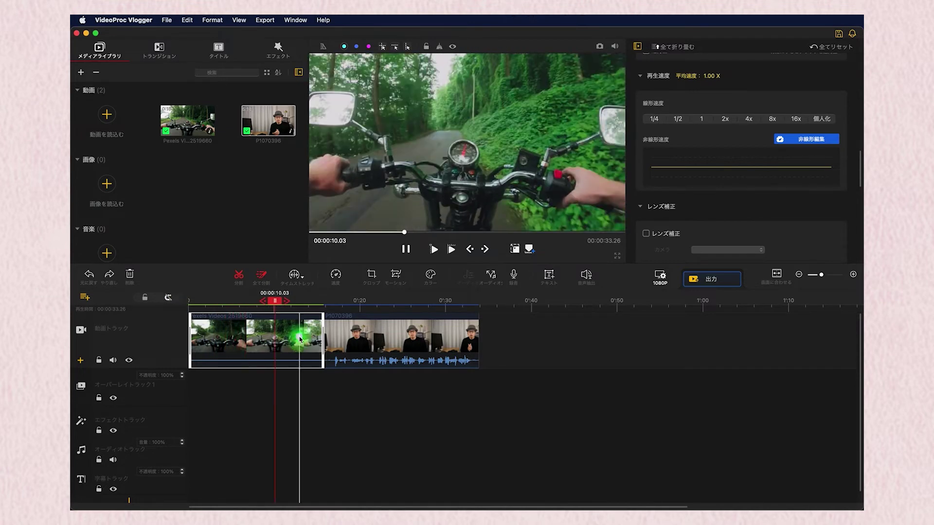
left_click(301, 286)
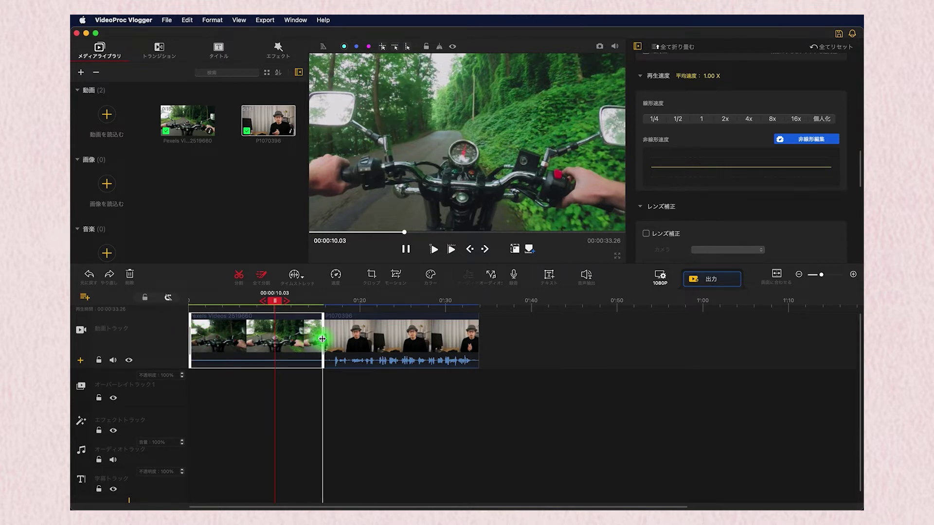
left_click_drag(322, 339, 234, 336)
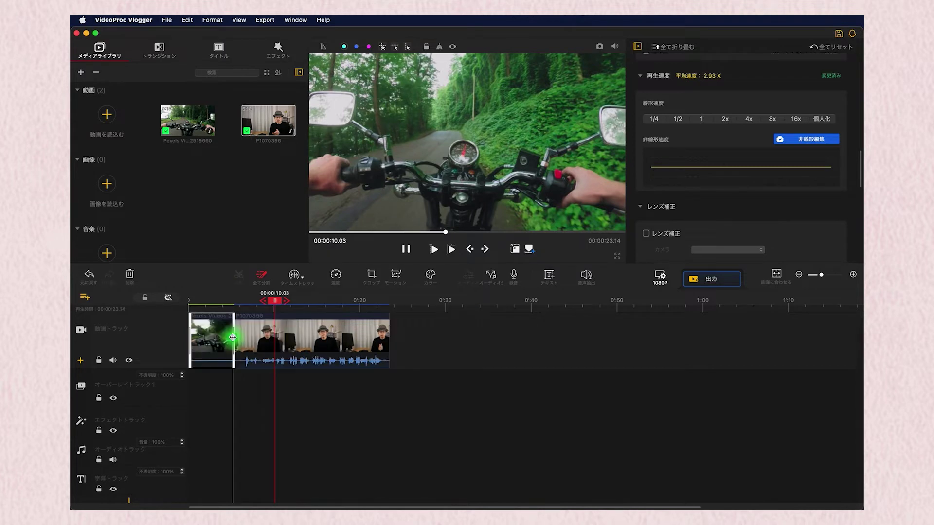
Replay the shortened motorcycle clip from the start and time-stretch it further to an average speed of about 4.23x.
left_click_drag(223, 303, 186, 308)
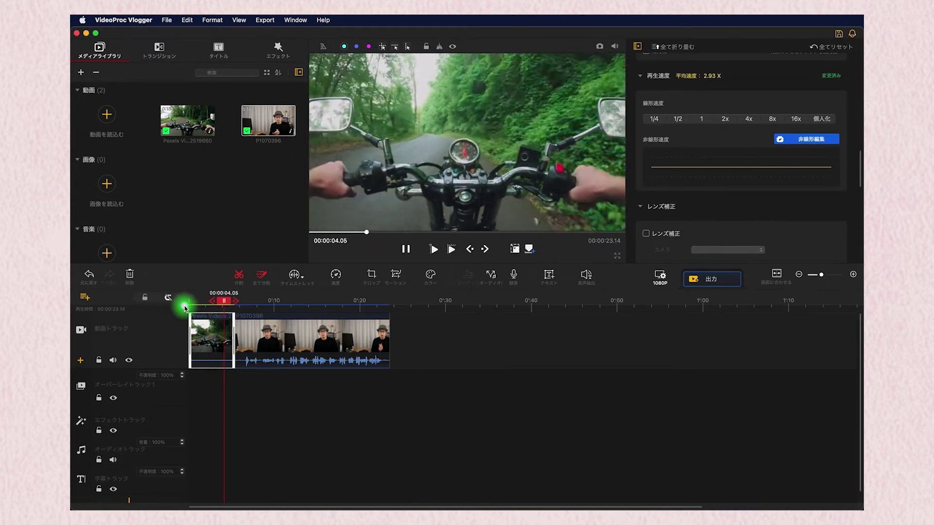
left_click_drag(185, 308, 213, 317)
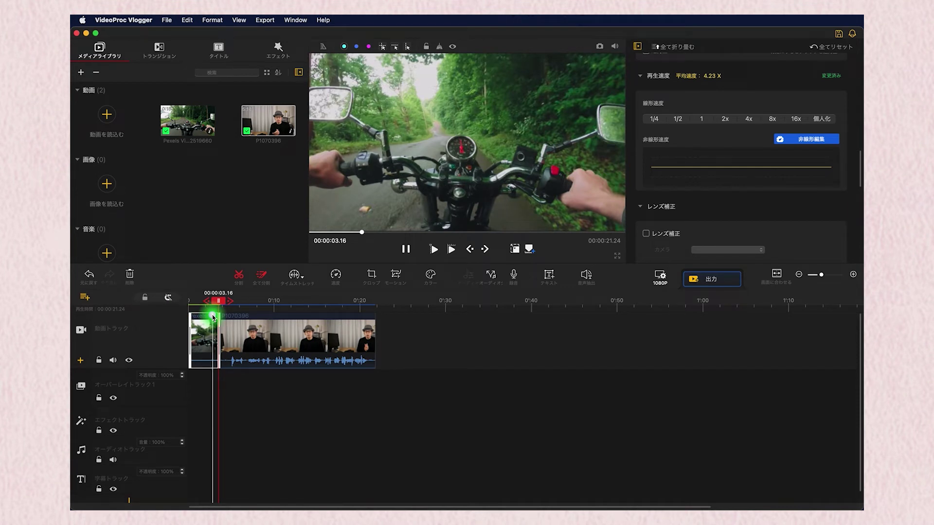
left_click_drag(213, 318, 287, 354)
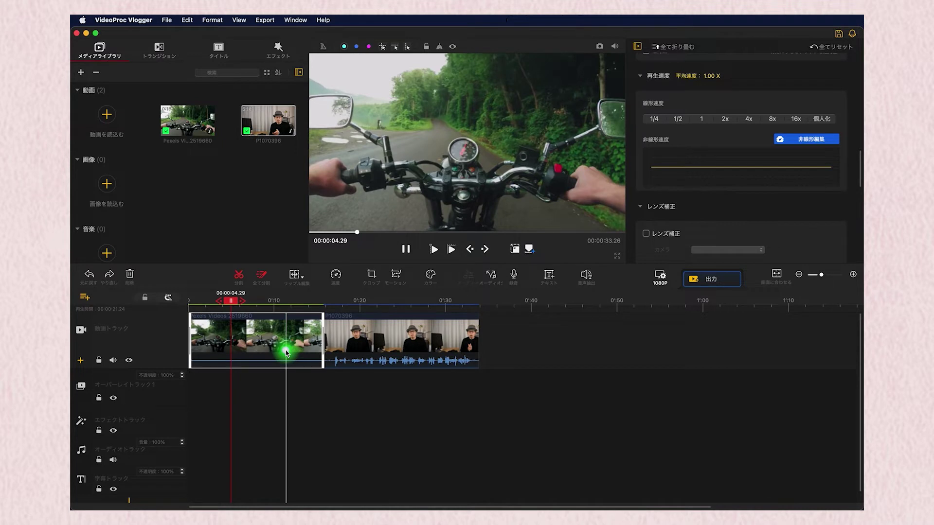
Open the 速度調整 (speed adjustment) editor for the motorcycle clip and preview the clip there.
left_click(336, 275)
key("space")
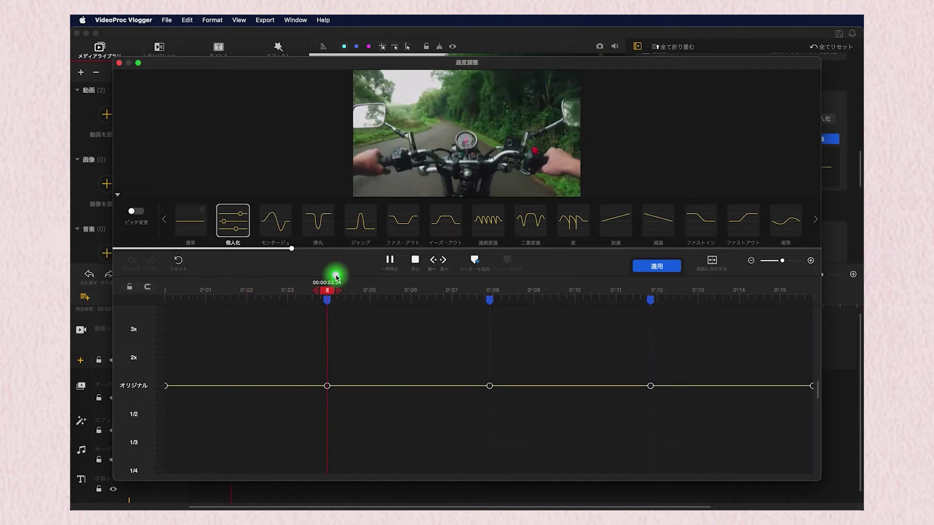
key("space")
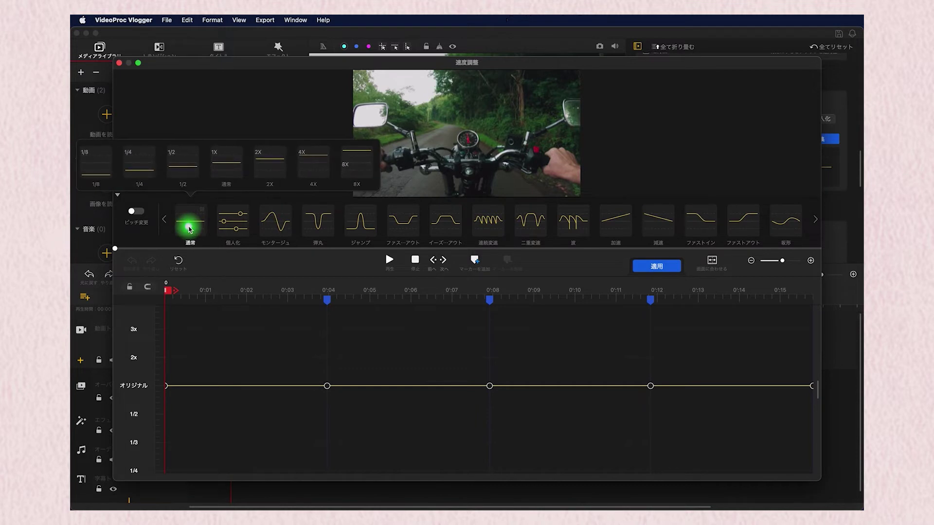
Try the constant-speed presets 2X, 4X and 8X on the motorcycle clip and return to the normal 1X preset.
left_click(226, 165)
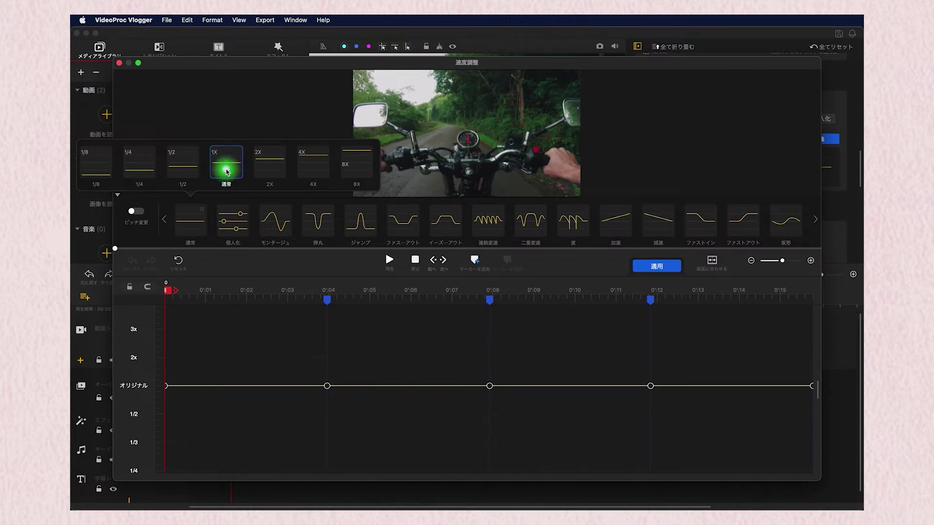
left_click(268, 170)
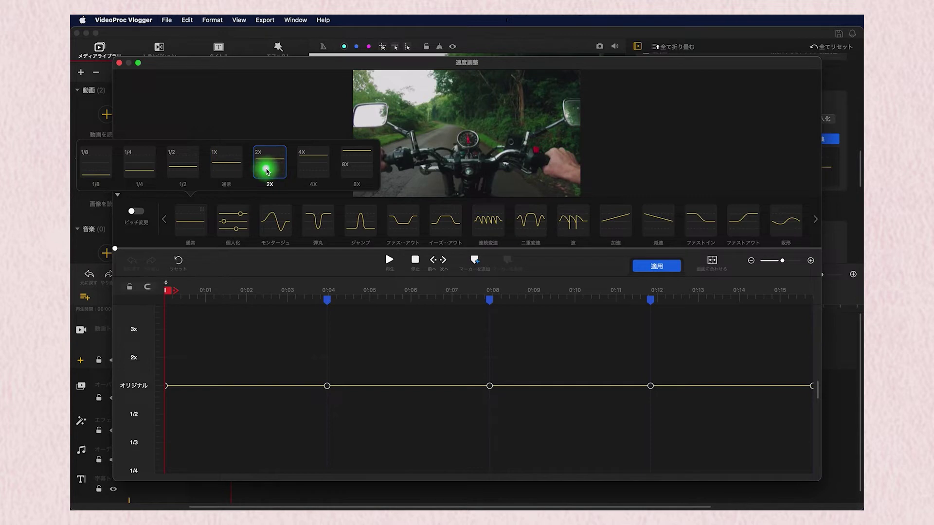
left_click(317, 171)
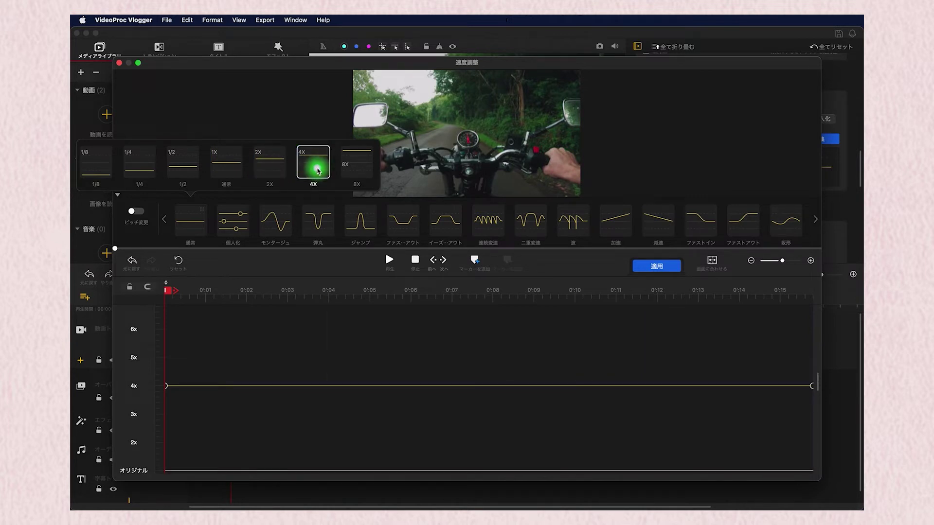
left_click(358, 173)
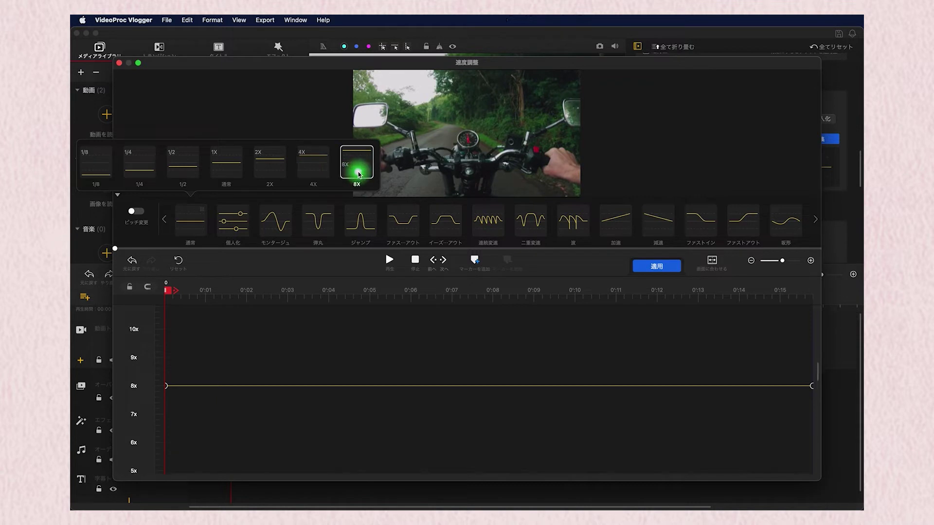
left_click(229, 174)
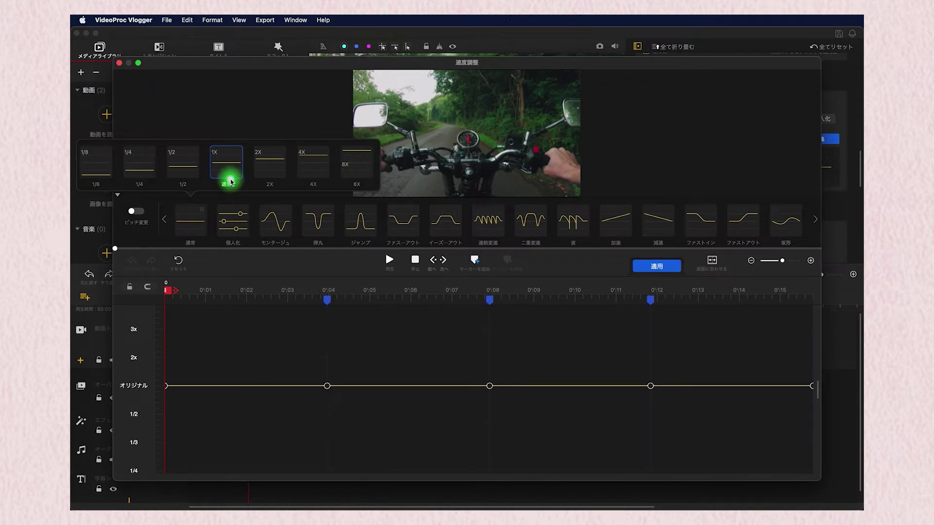
Apply the constant 4X speed preset to the motorcycle clip and play the result from the start of the timeline.
left_click(310, 171)
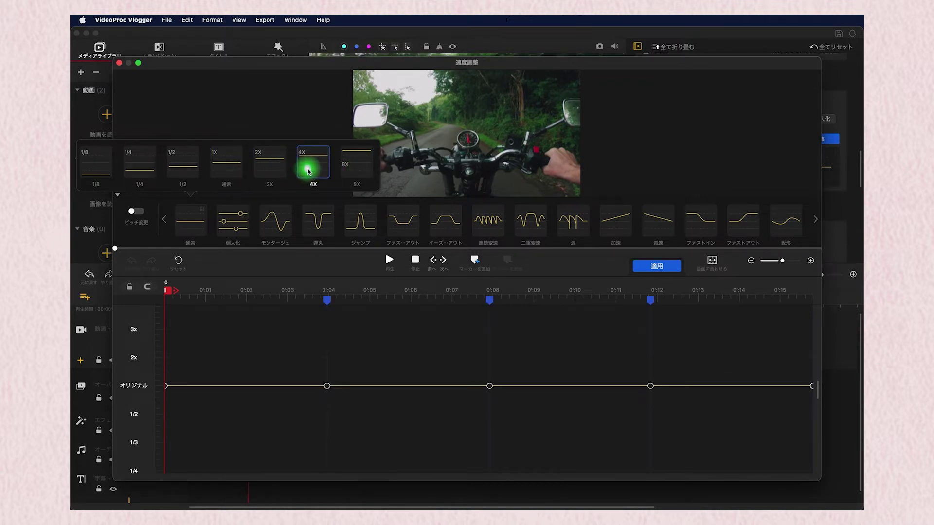
left_click(309, 171)
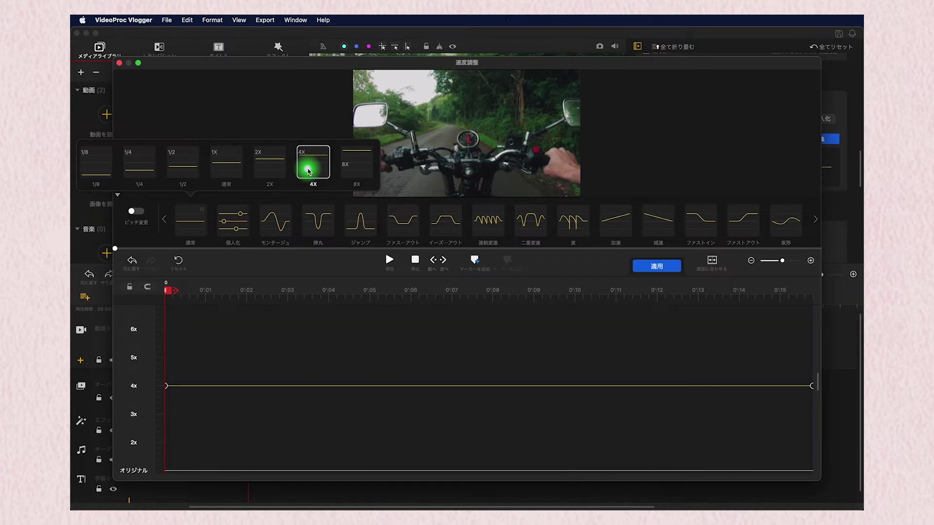
left_click(656, 269)
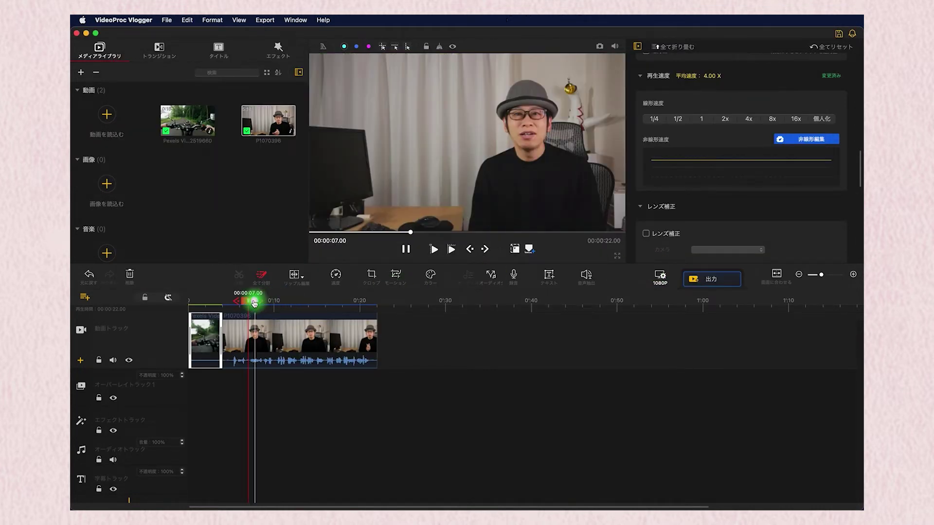
left_click_drag(249, 301, 168, 304)
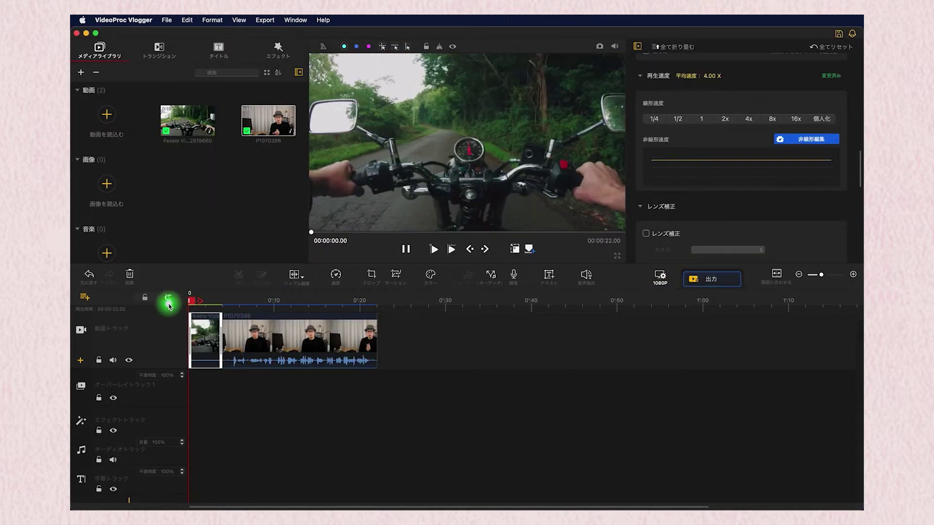
key("space")
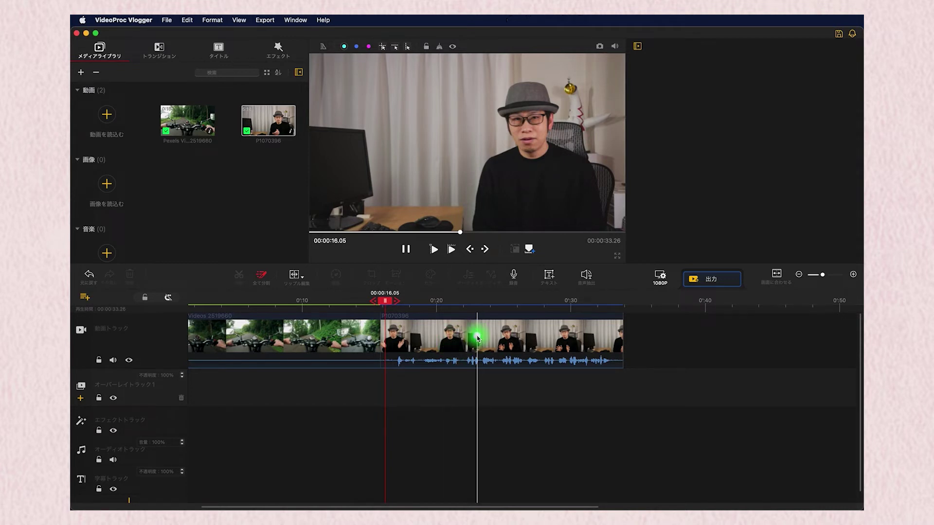
Set the linear playback speed (線形速度) of the P1070396 clip to 2x in its playback speed settings.
left_click(508, 340)
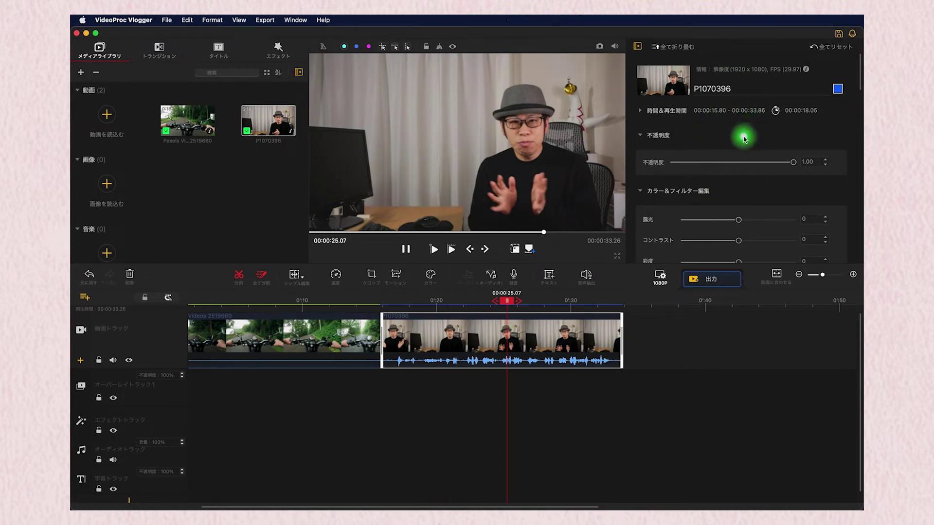
scroll(745, 139, "down", 10)
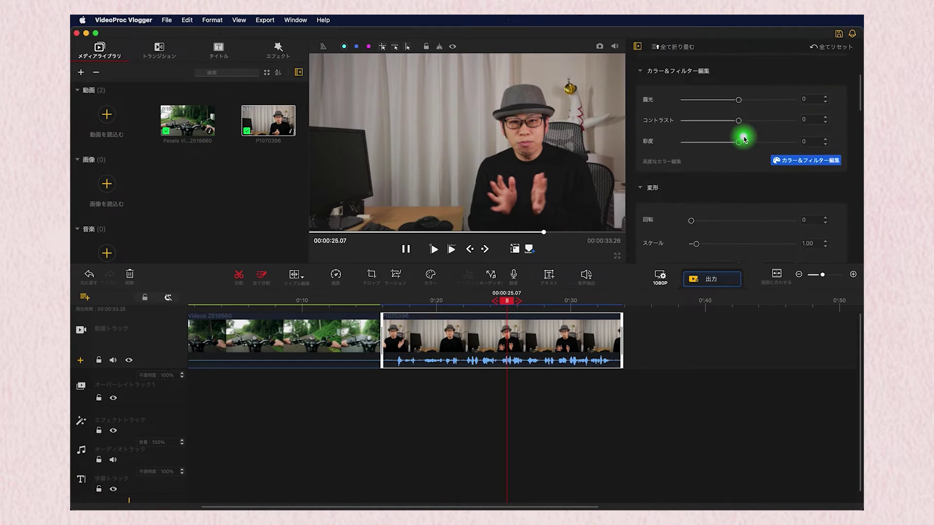
scroll(744, 139, "down", 10)
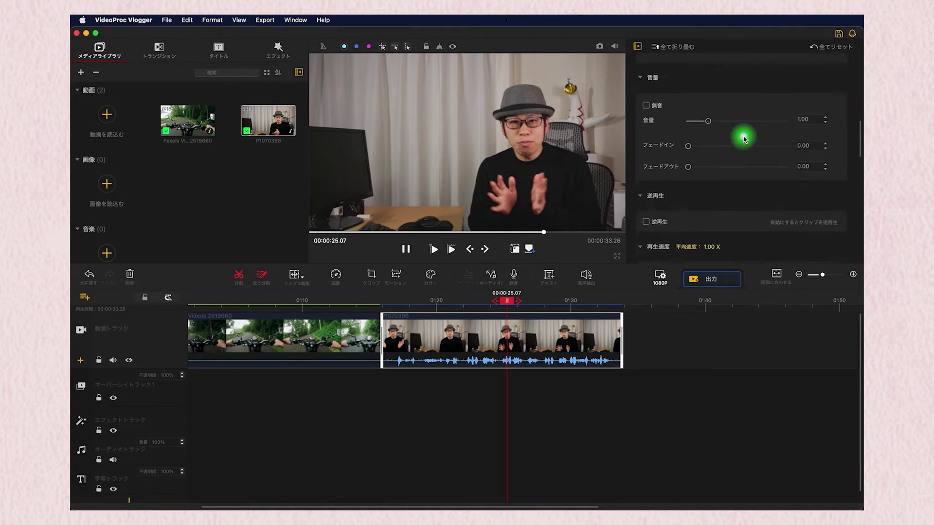
scroll(744, 139, "down", 2)
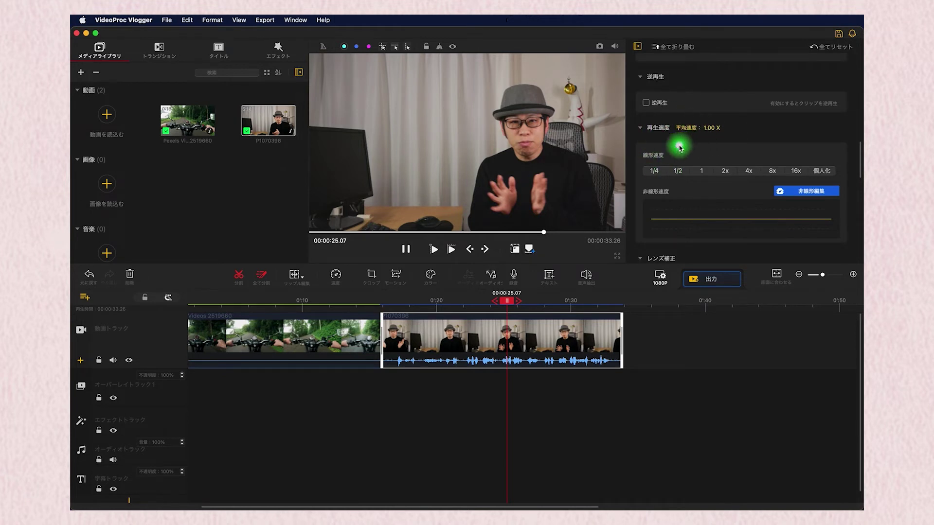
scroll(711, 141, "down", 2)
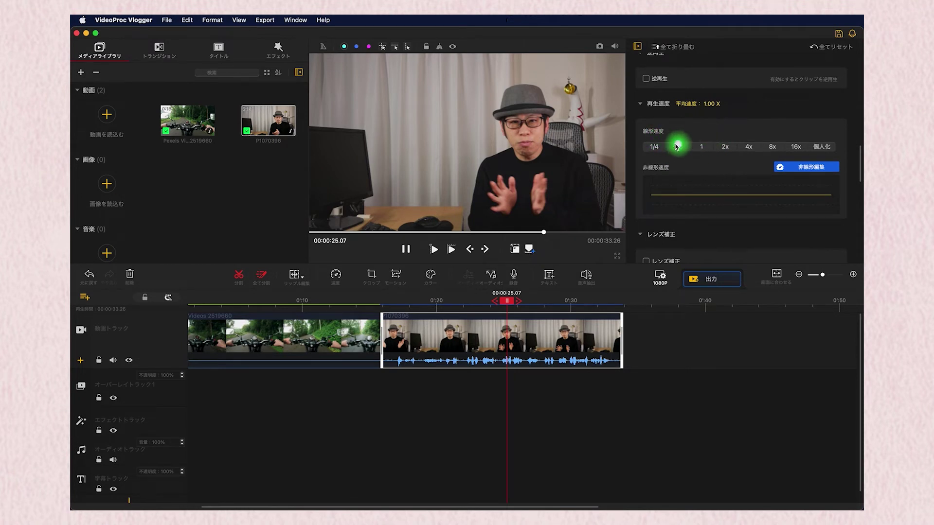
left_click(728, 152)
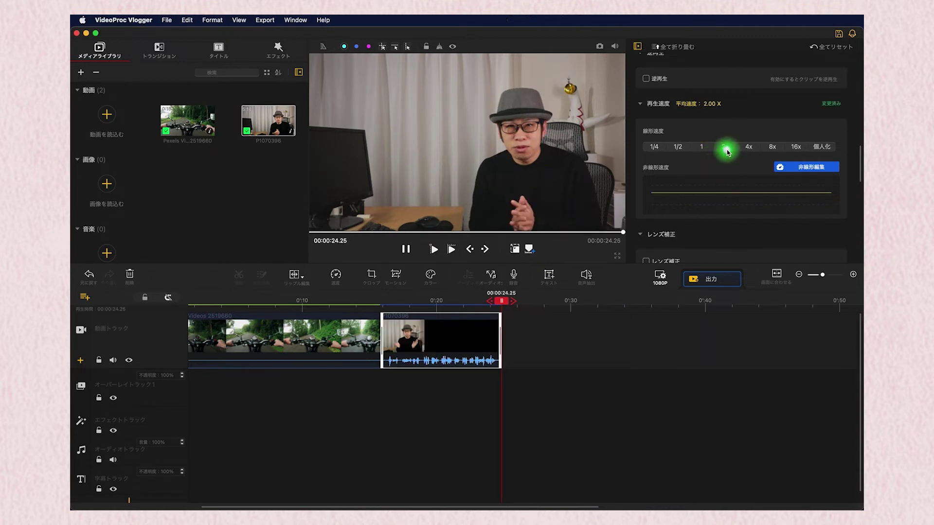
Try faster linear speeds of 4x, 8x and 16x on the P1070396 clip and set it back to 2x.
left_click(751, 147)
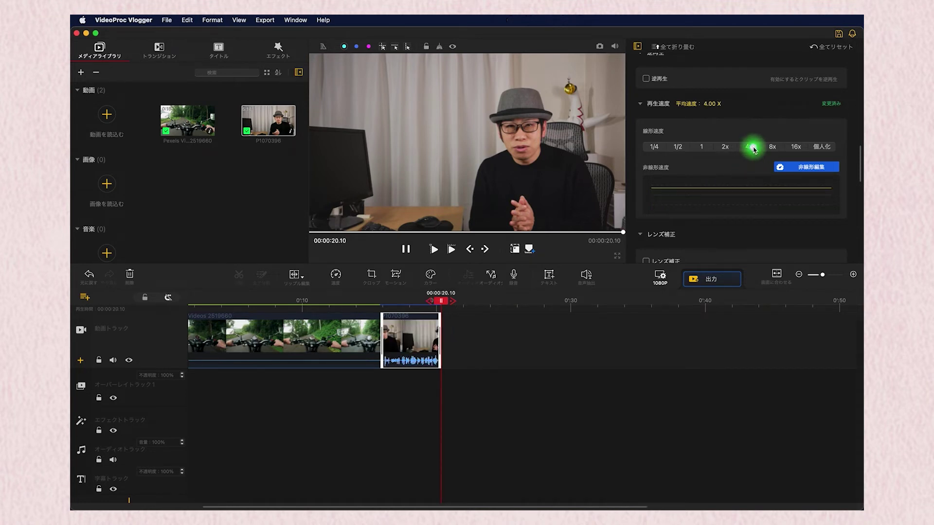
left_click(773, 148)
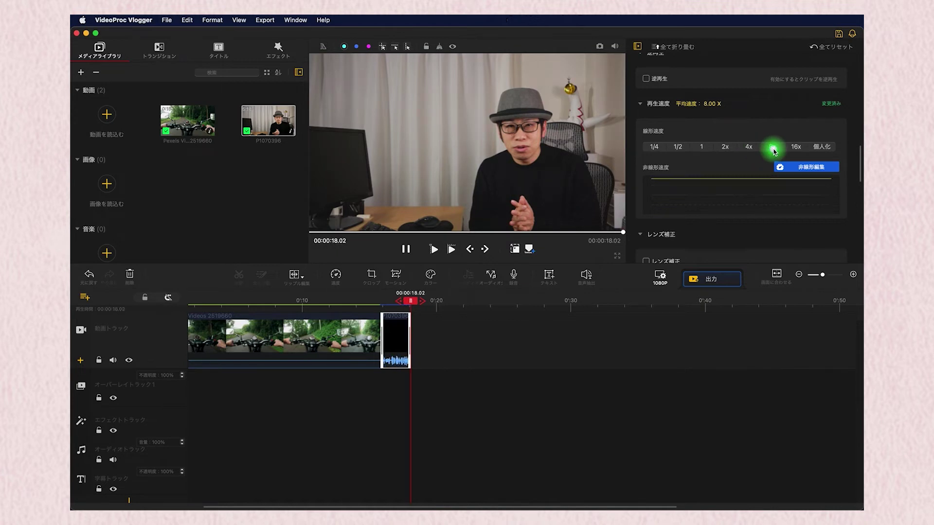
left_click(796, 148)
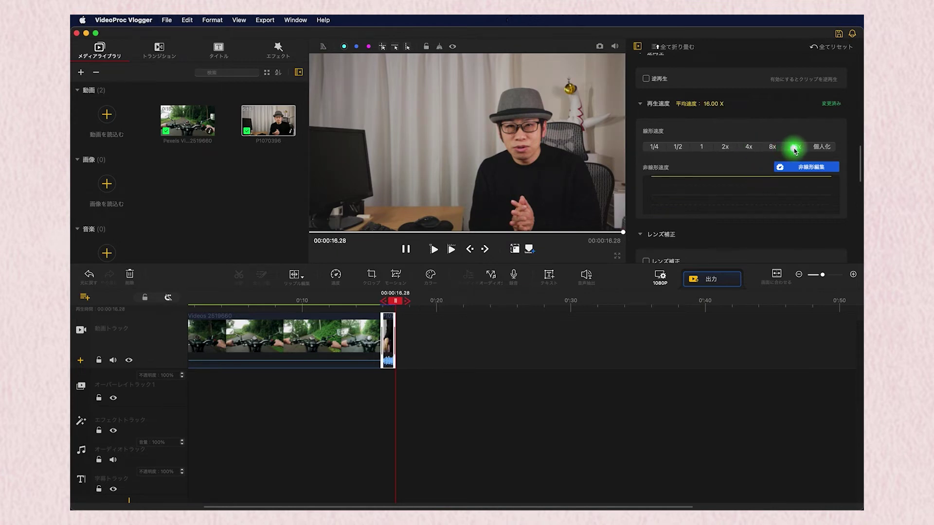
left_click(750, 148)
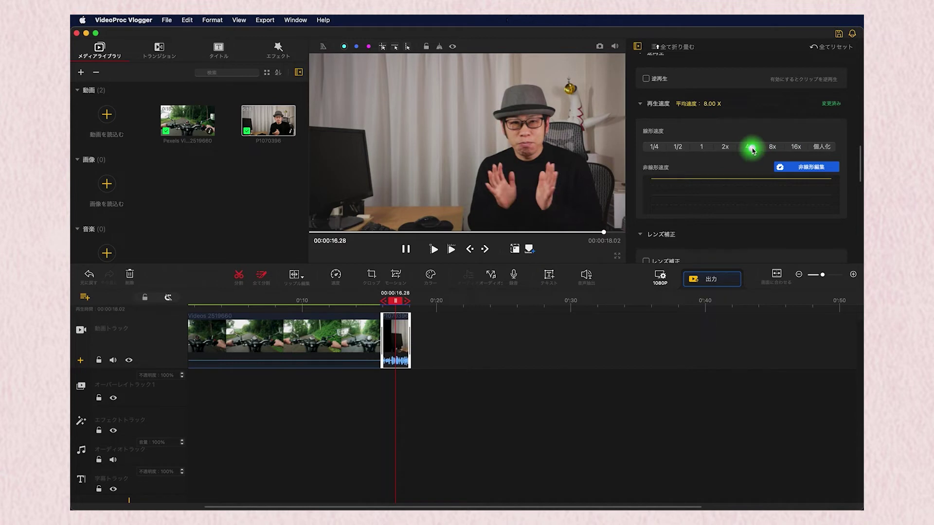
left_click(728, 149)
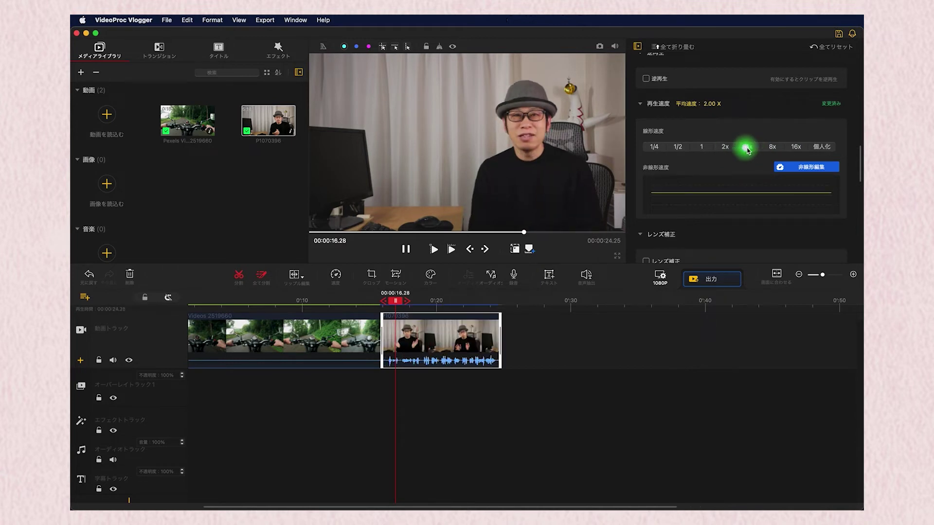
Try the linear speeds (線形速度) 8x and 16x on the P1070396 clip and set it to 4x.
left_click(773, 150)
left_click(796, 147)
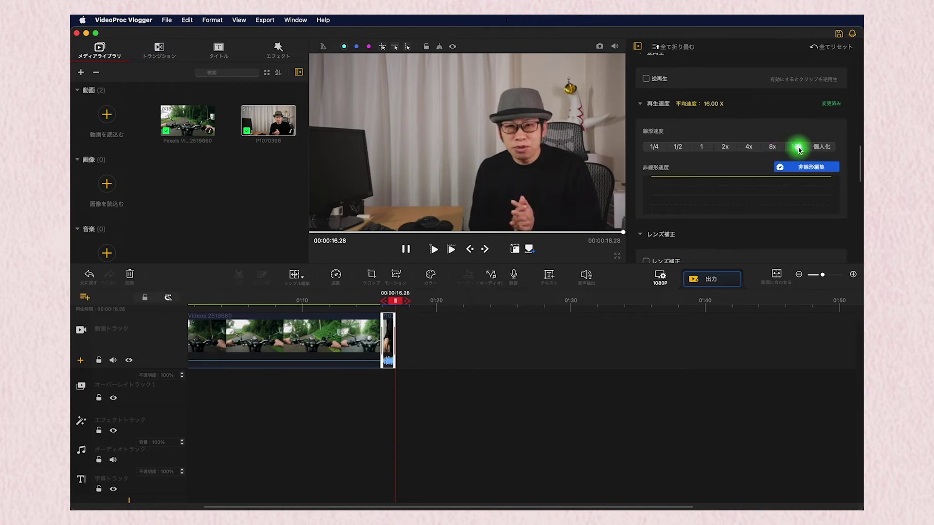
left_click(773, 148)
left_click(750, 147)
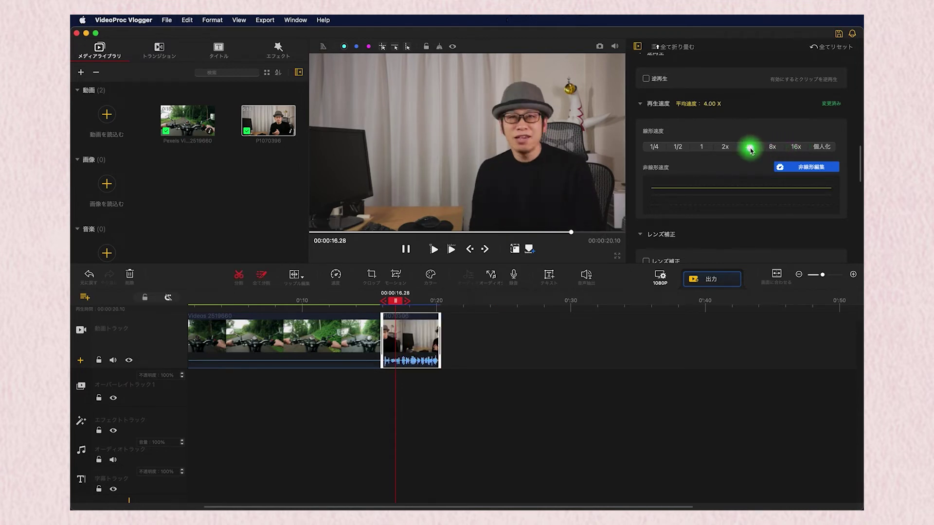
Try a custom (個人化) playback speed of 32.00 on the P1070396 clip, apply 5.91 instead, and play the clip from its start.
left_click(824, 147)
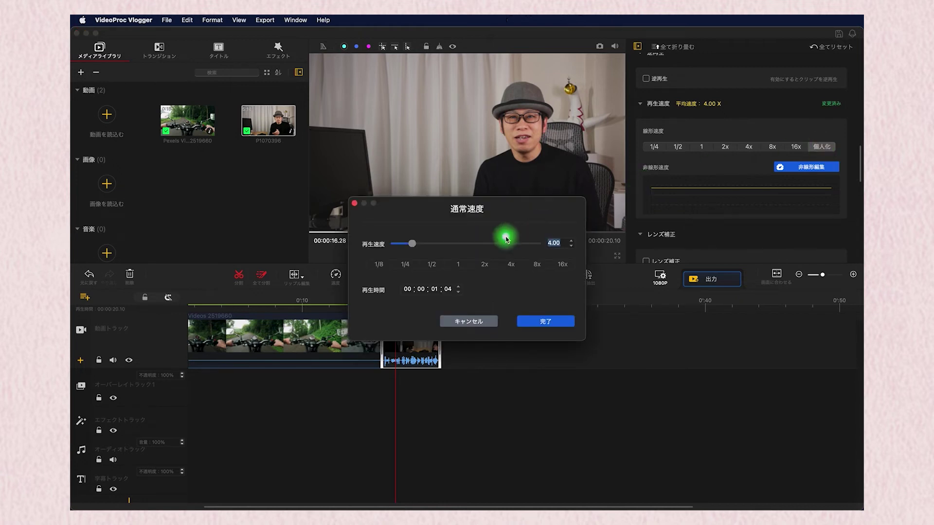
left_click_drag(414, 247, 563, 246)
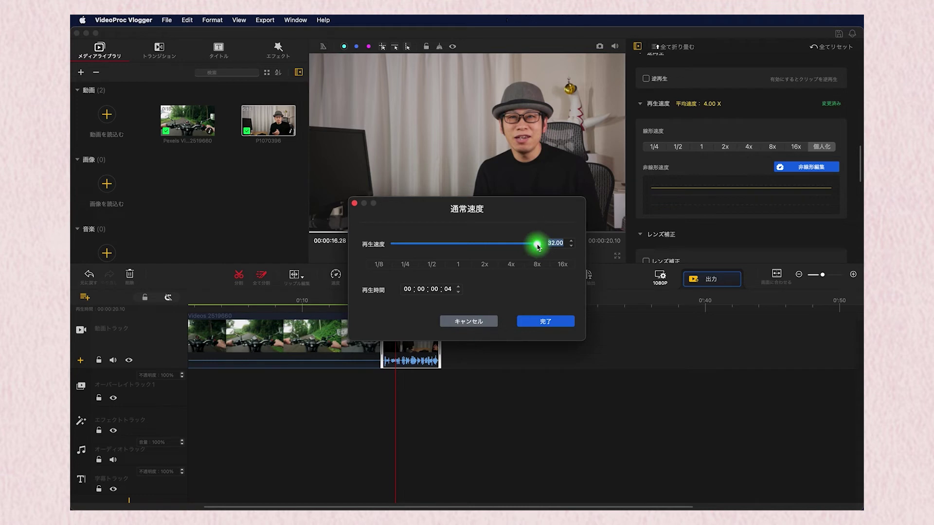
left_click_drag(539, 248, 424, 250)
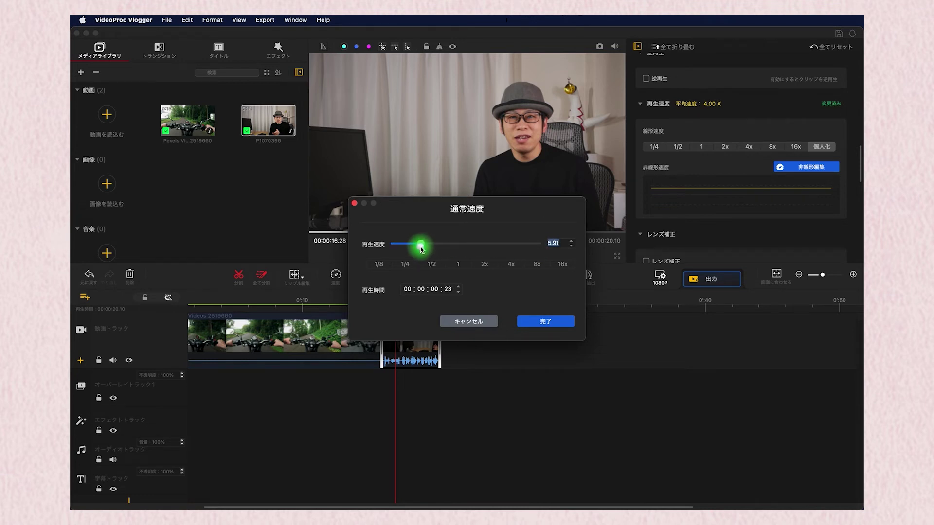
left_click(545, 321)
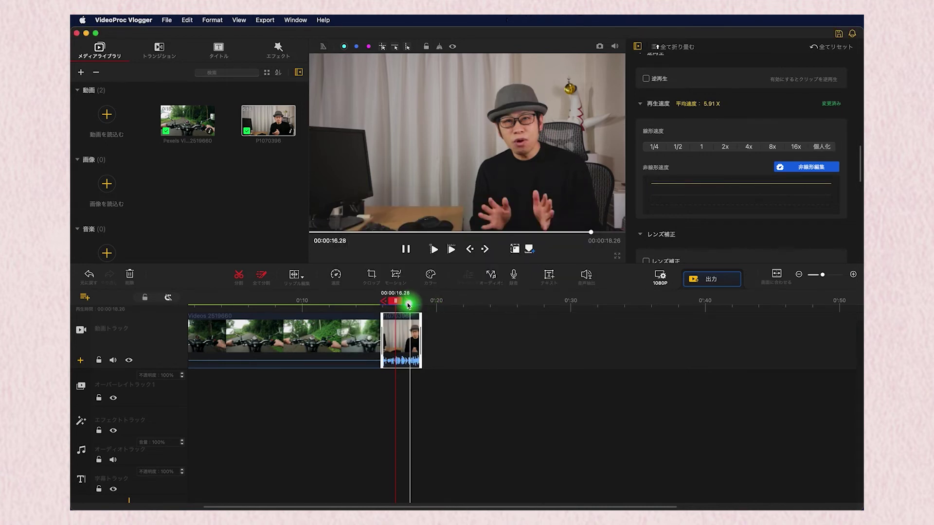
left_click_drag(395, 304, 384, 304)
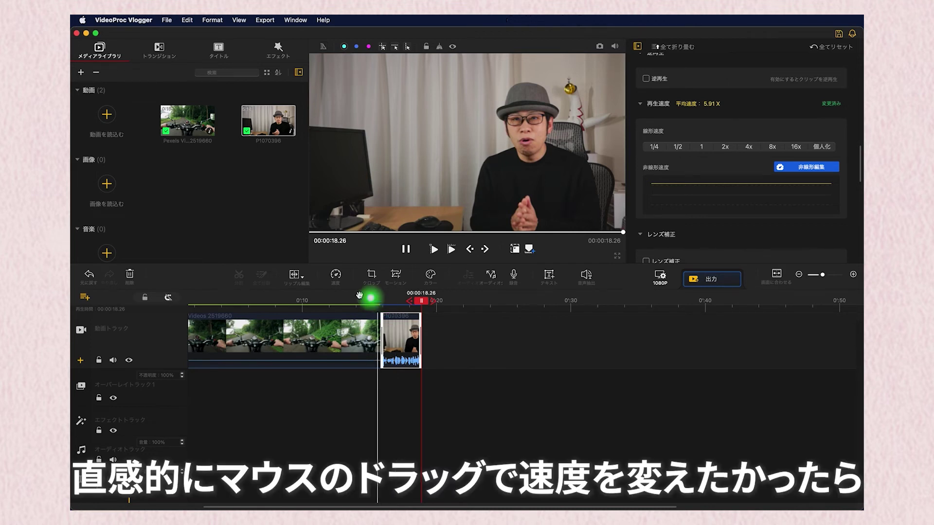
Switch from ripple edit to time stretch (タイムストレッチ) and lengthen the P1070396 clip to end at about 00:00:22.24, an average speed of about 2.58X.
left_click(299, 281)
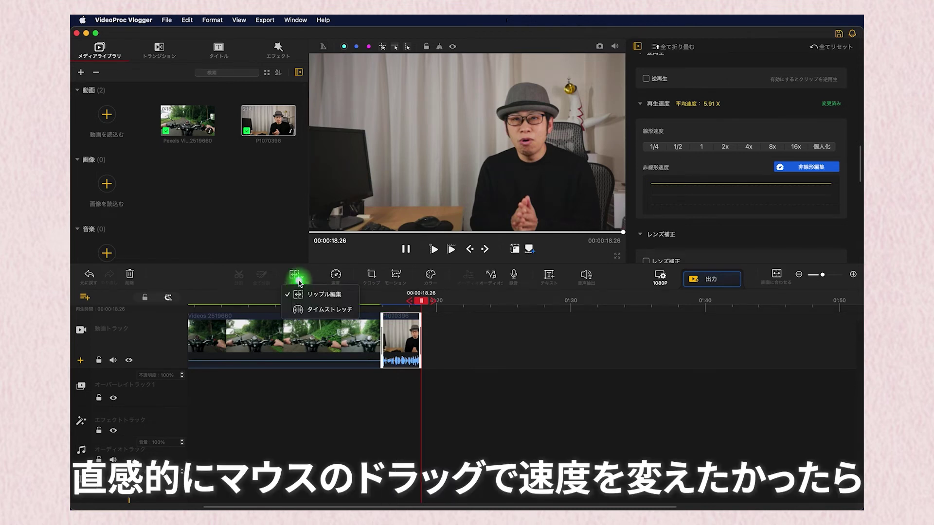
left_click(318, 310)
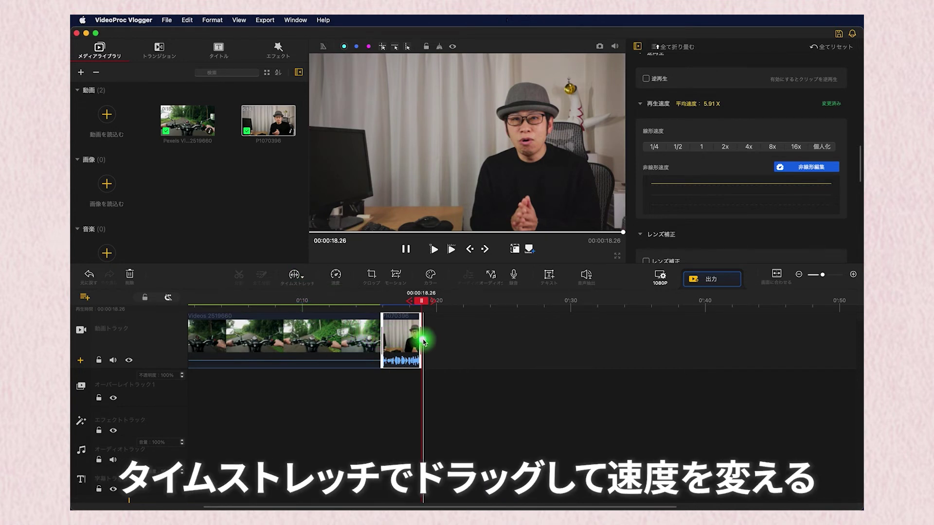
left_click_drag(421, 340, 473, 347)
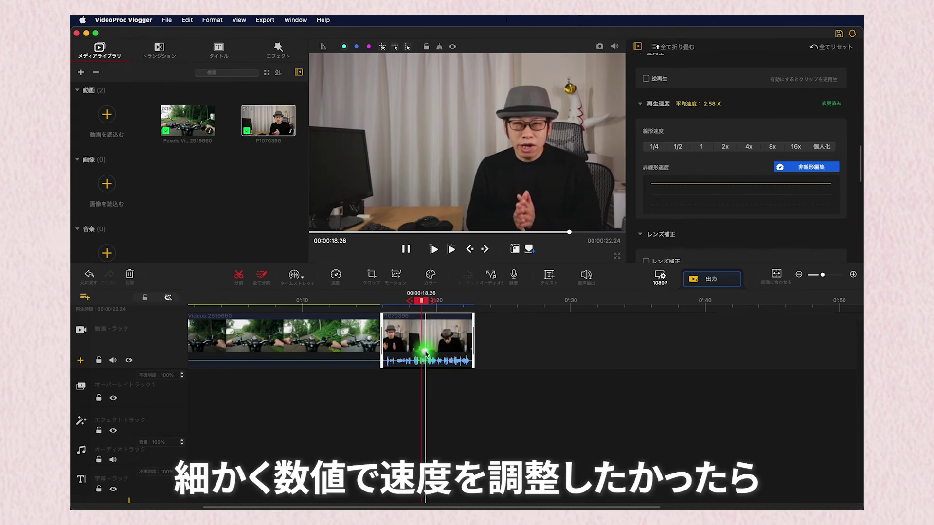
Open the speed editor (速度調整) for the P1070396 clip to view its constant-speed presets.
left_click(338, 276)
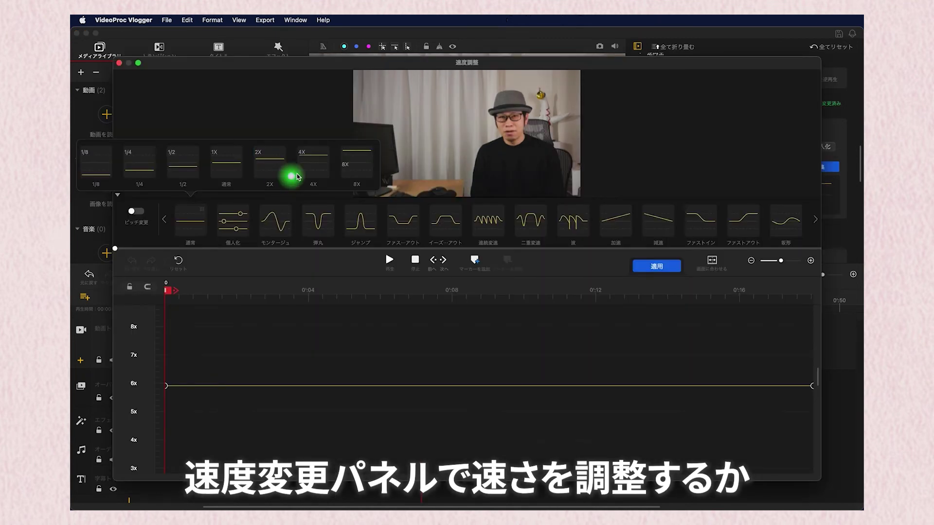